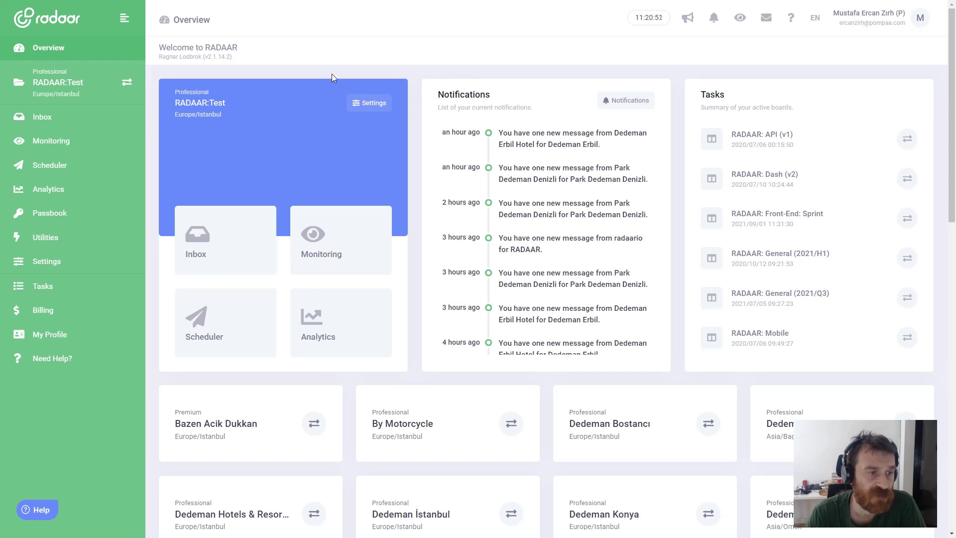
Create a new post in the Scheduler
left_click(75, 170)
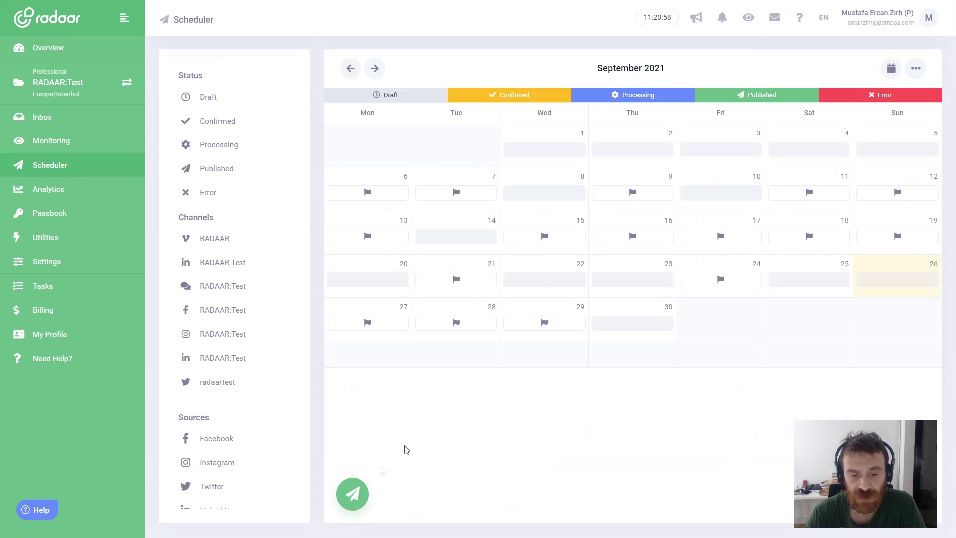
left_click(352, 495)
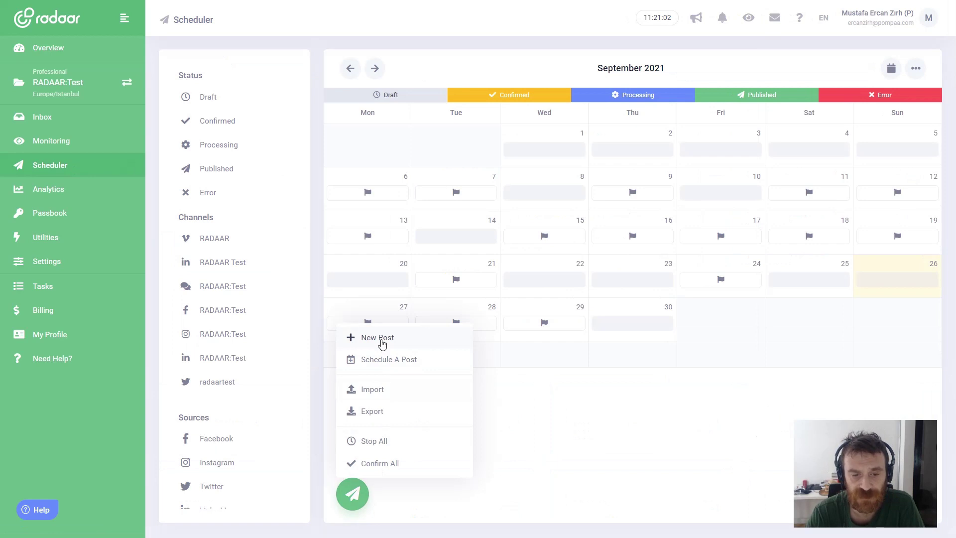
left_click(382, 343)
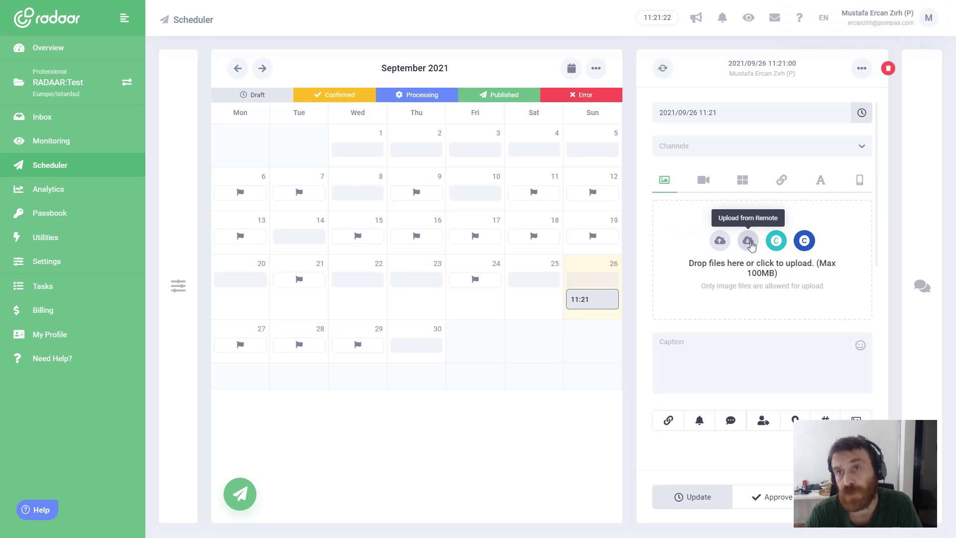
Connect Google Drive as the post's remote image source, allowing RADAAR to see and download all Google Drive files
left_click(748, 241)
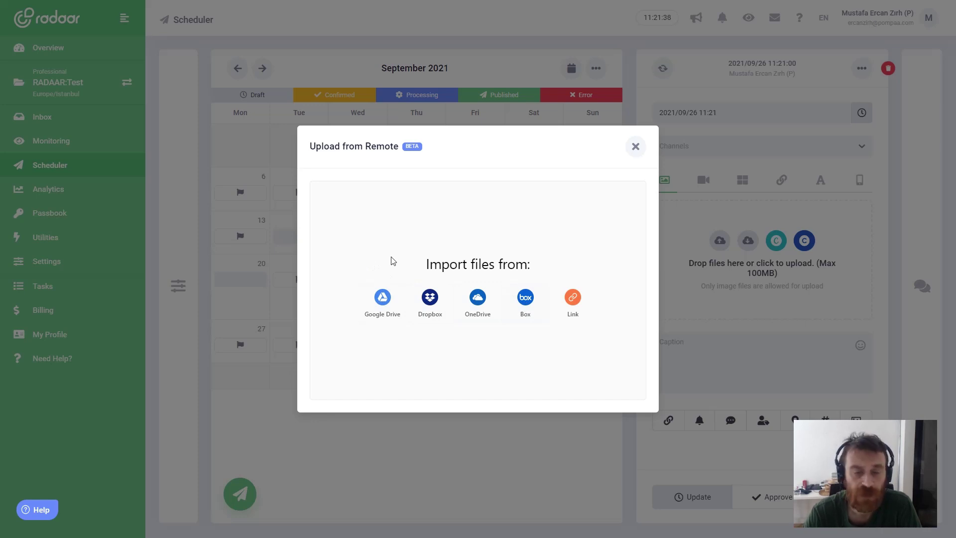
left_click(382, 299)
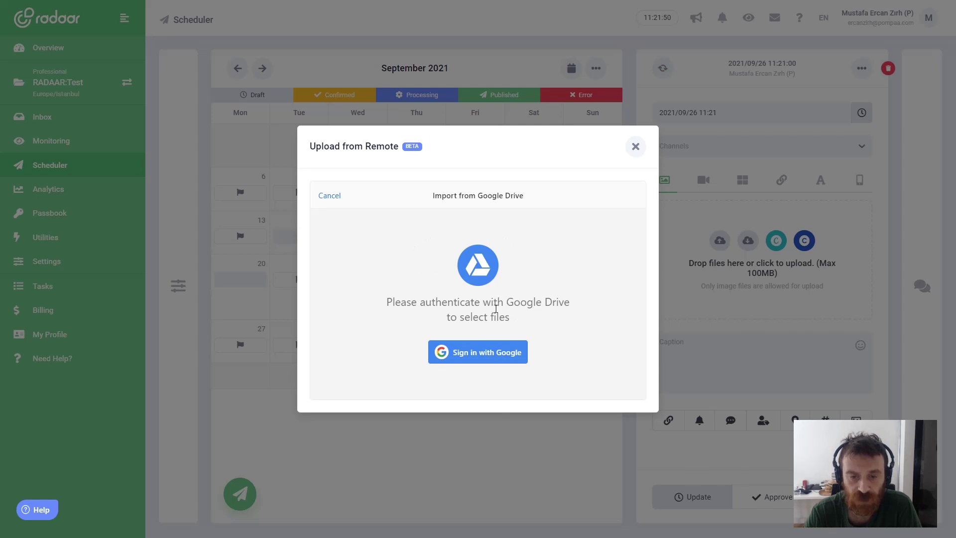
left_click(469, 357)
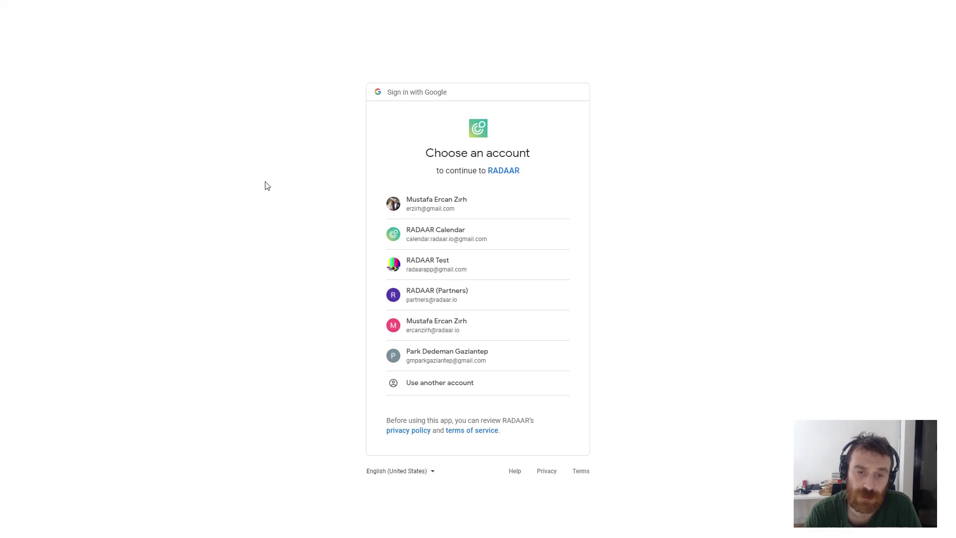
left_click(466, 210)
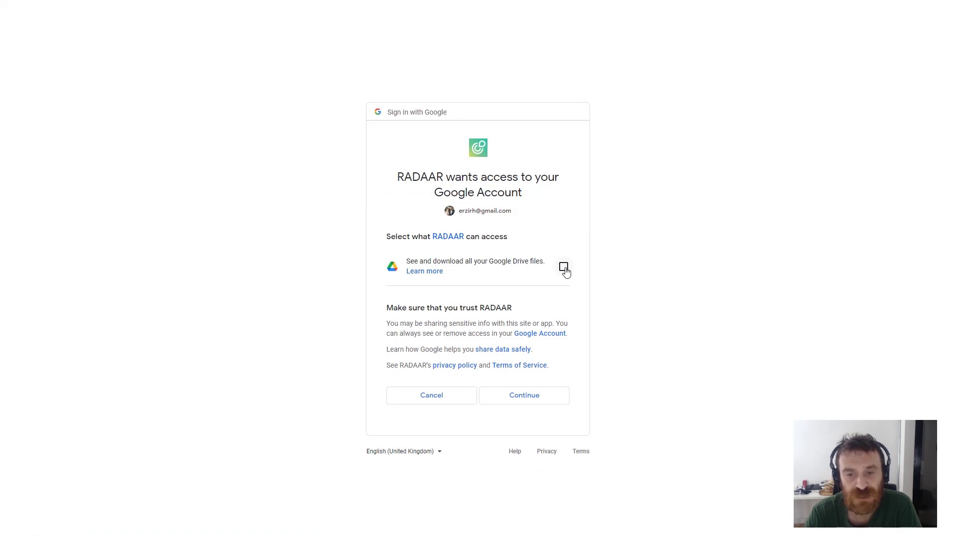
left_click(564, 268)
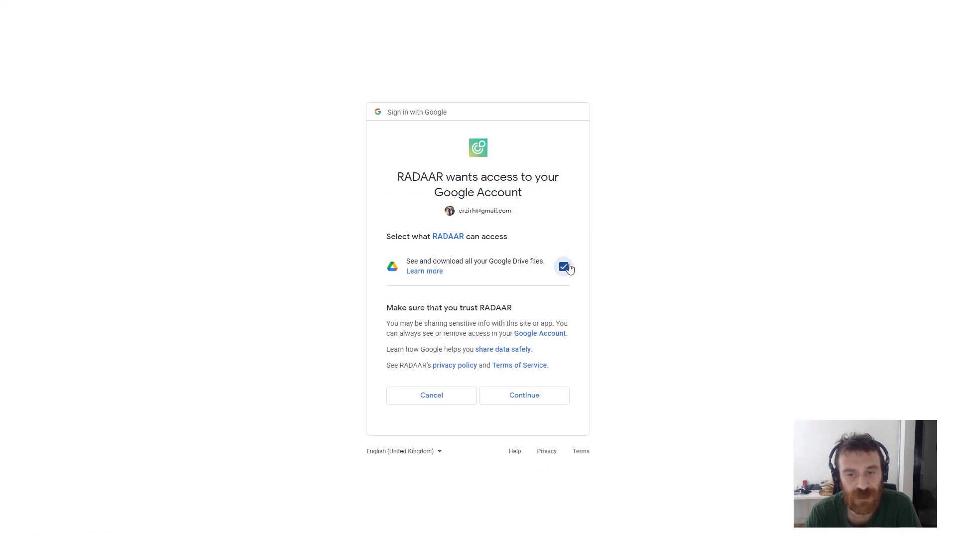
left_click(544, 397)
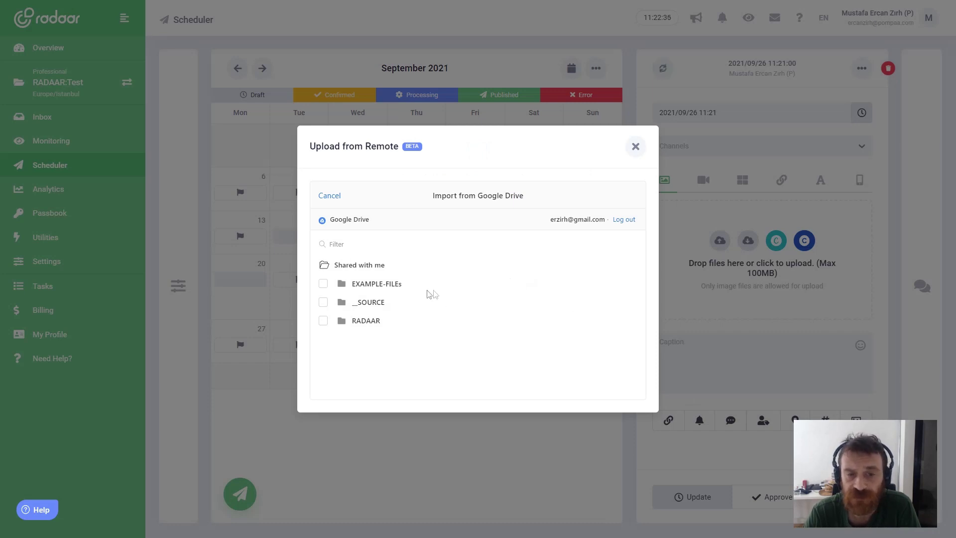
Upload POST-001-001.png from the EXAMPLE-FILEs folder in Google Drive as the post's image
left_click(393, 285)
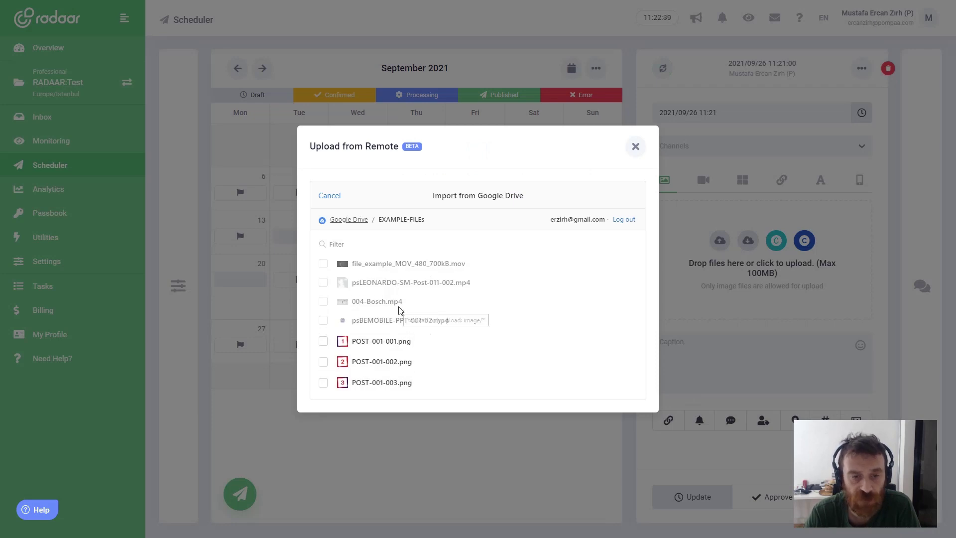
left_click(323, 343)
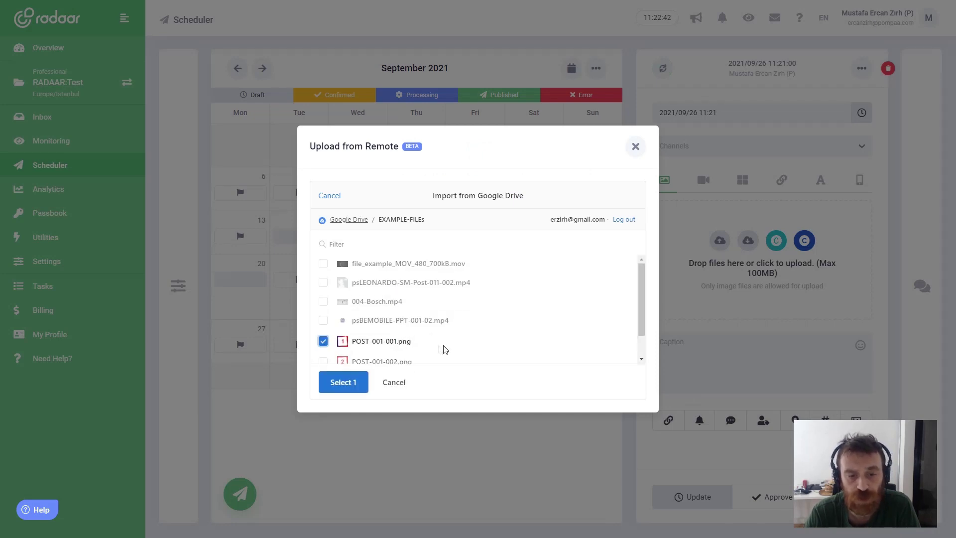
scroll(398, 329, "down", 1)
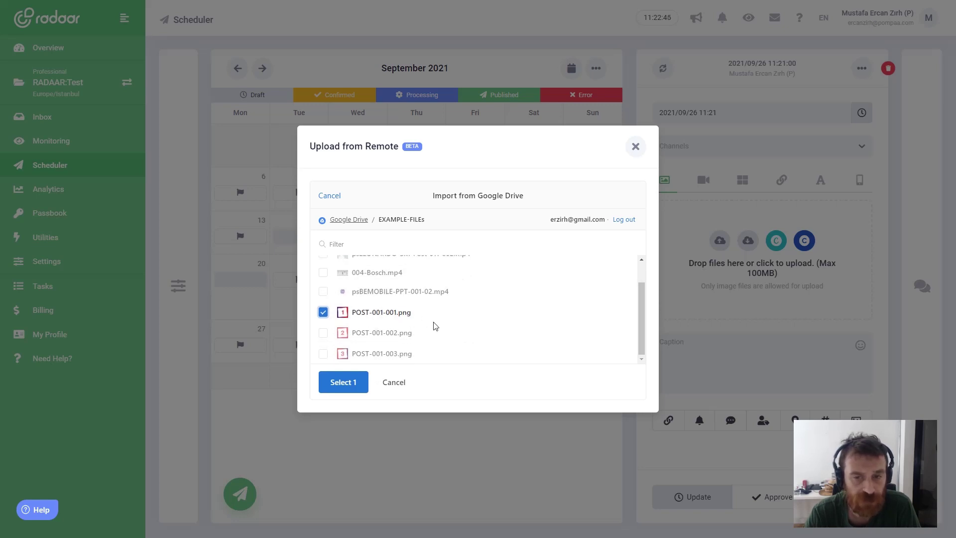
scroll(433, 324, "up", 1)
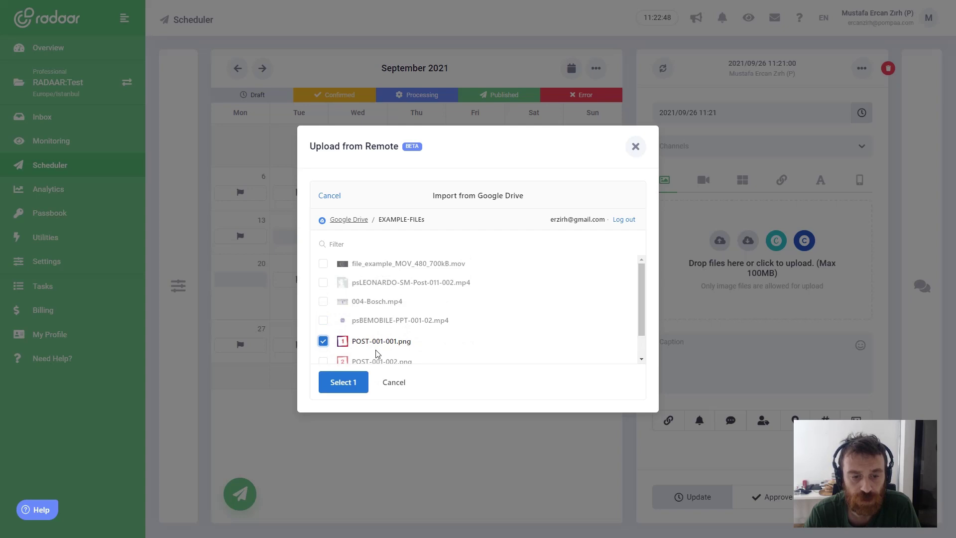
left_click(354, 386)
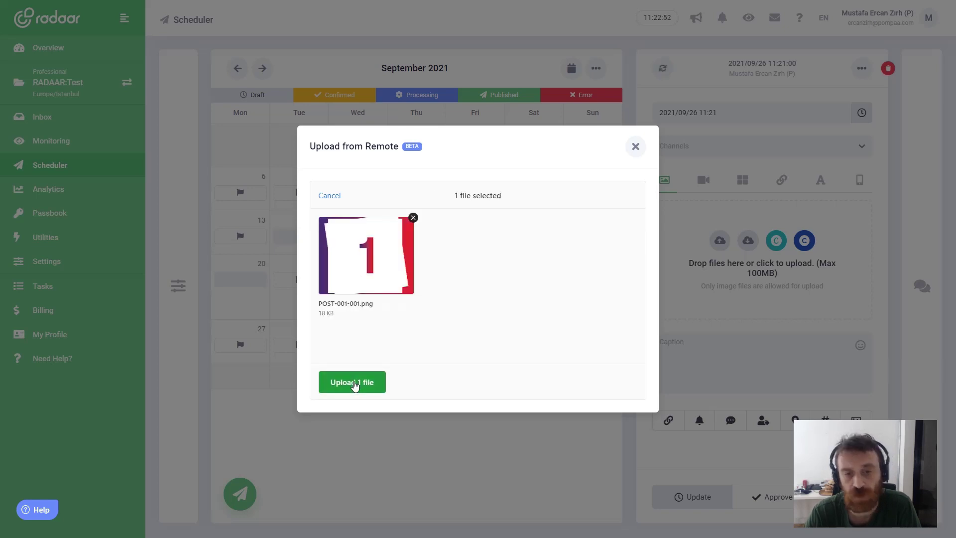
left_click(354, 384)
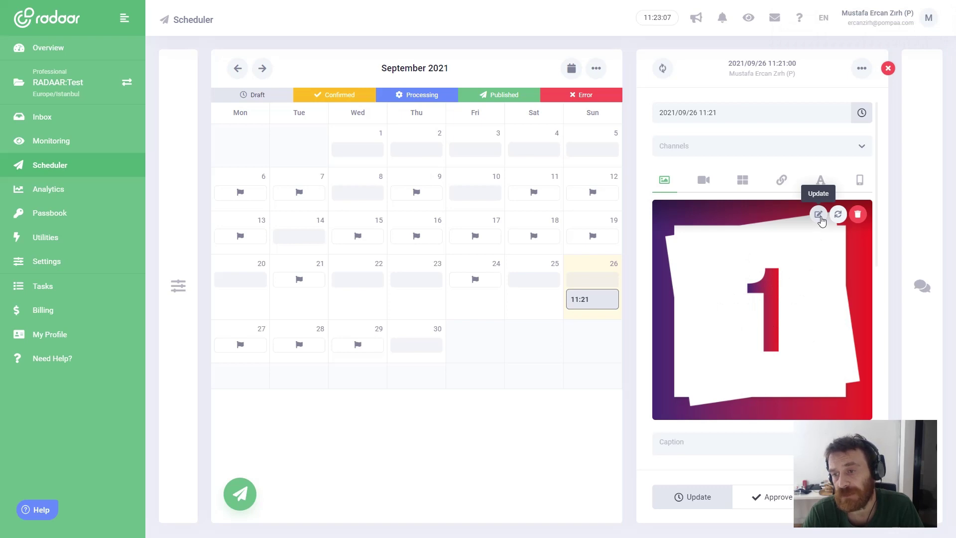
Connect Dropbox as a remote source and replace the post's image with POST-001-003.png from it
left_click(819, 215)
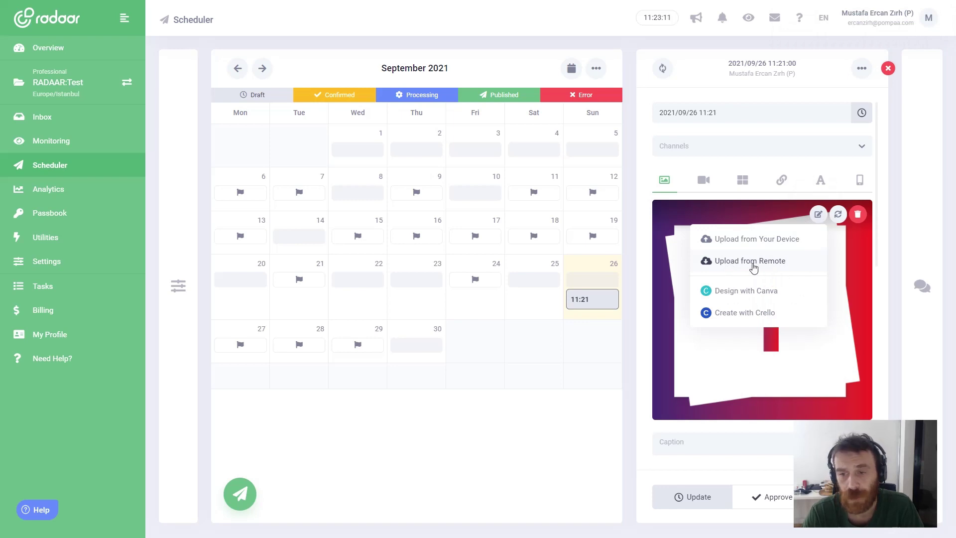
left_click(753, 268)
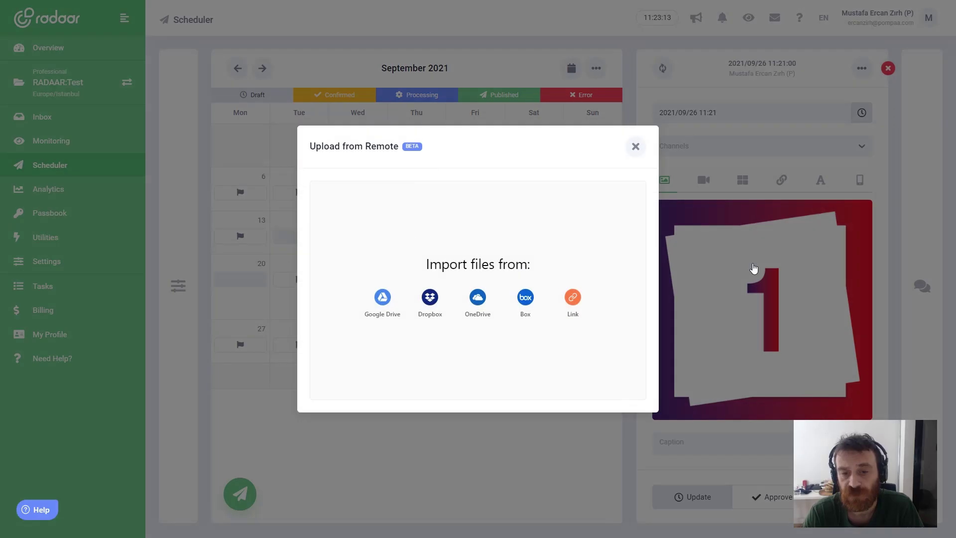
left_click(432, 298)
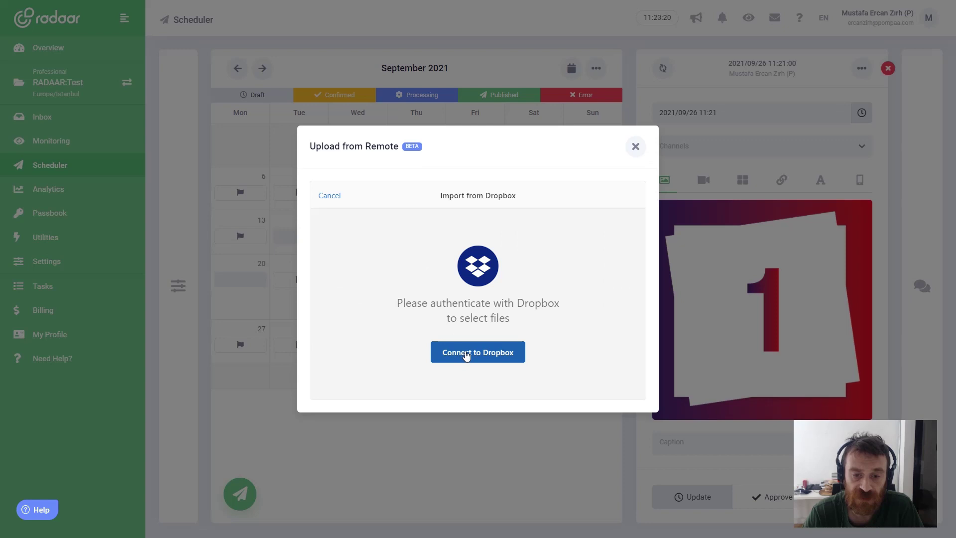
left_click(466, 353)
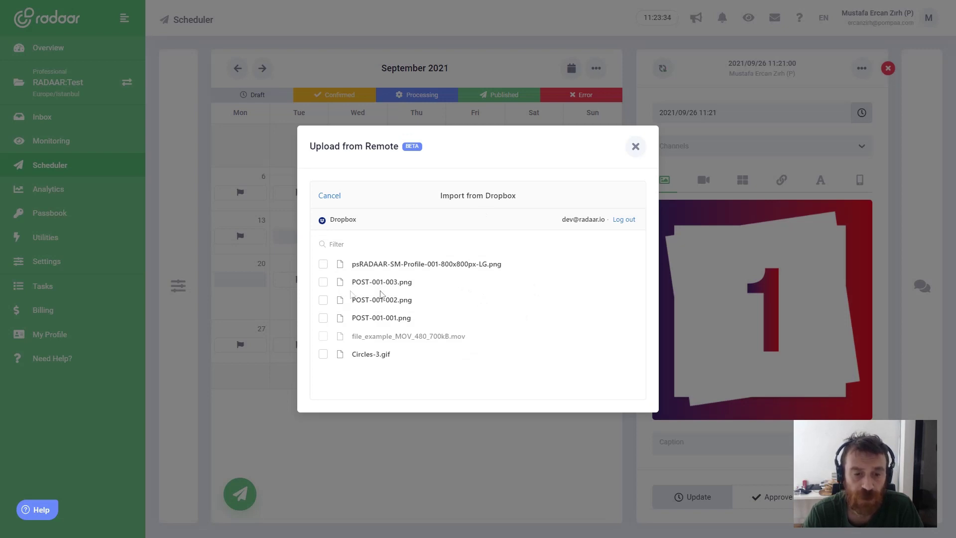
left_click(323, 284)
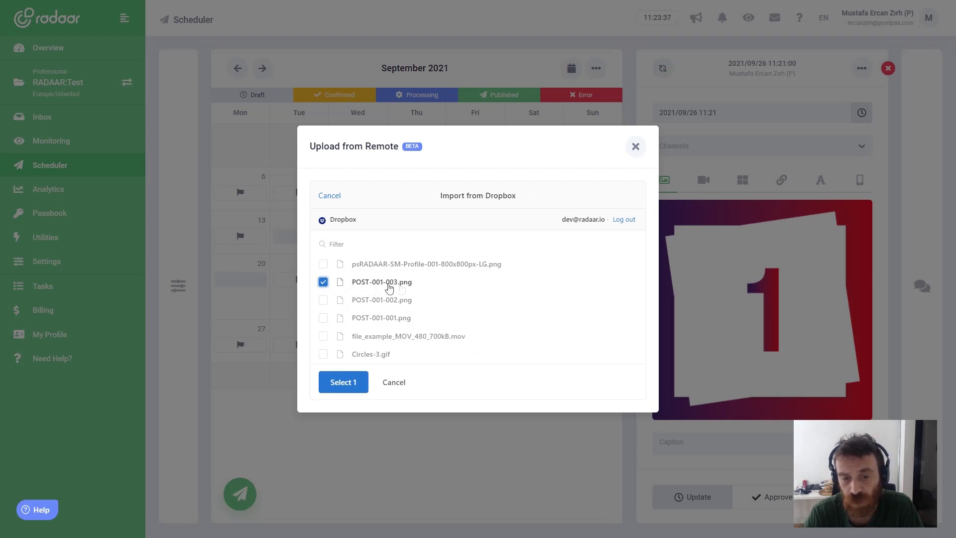
left_click(358, 384)
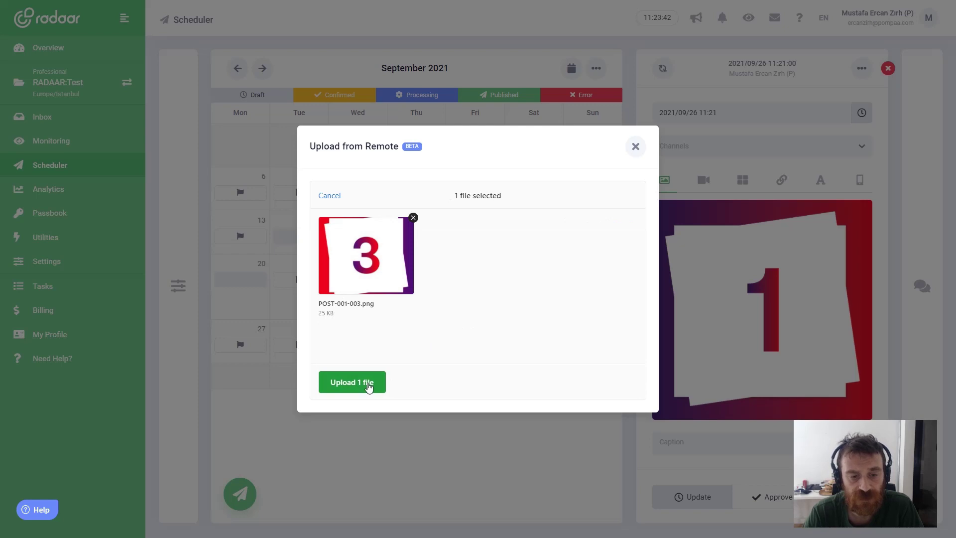
left_click(369, 387)
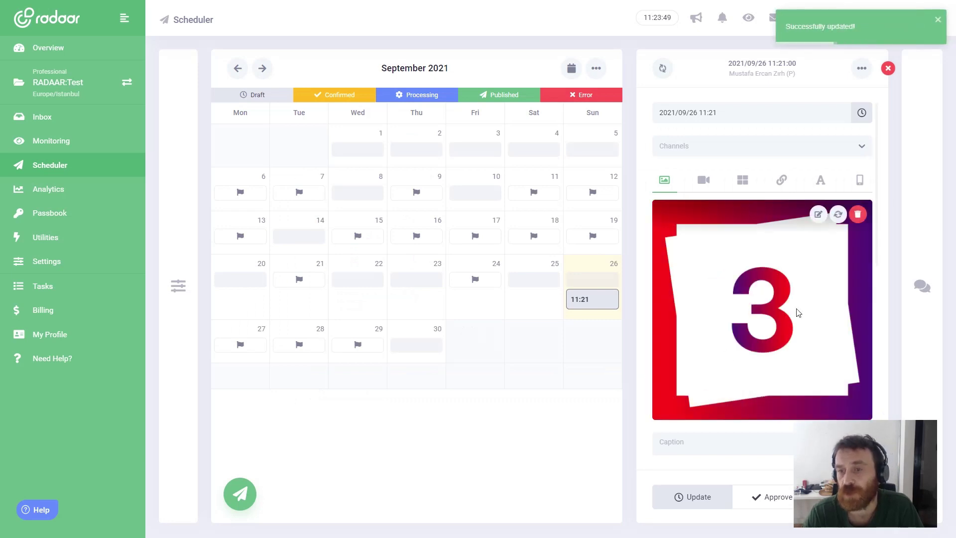
Grant RADAAR access to Box and replace the post's image with POST-001-002.png from it
left_click(819, 215)
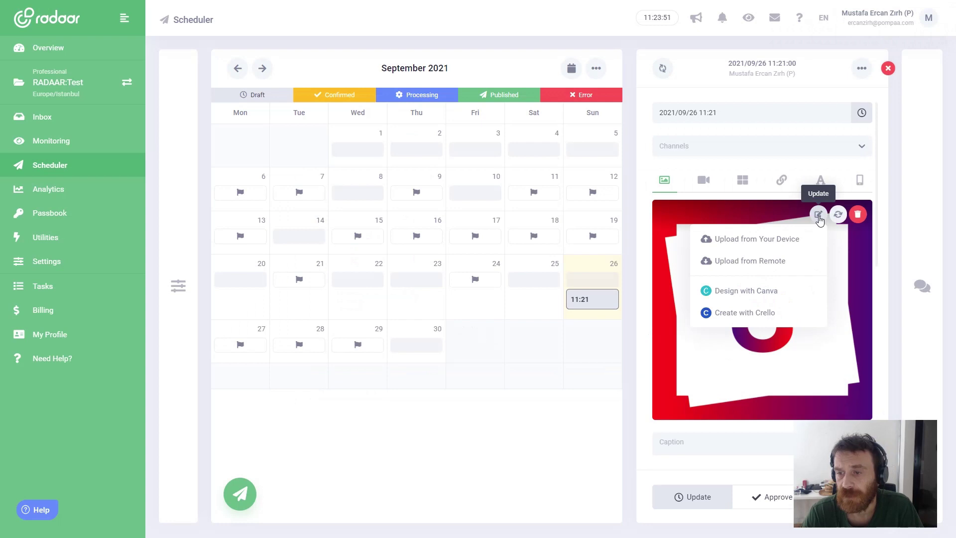
left_click(725, 264)
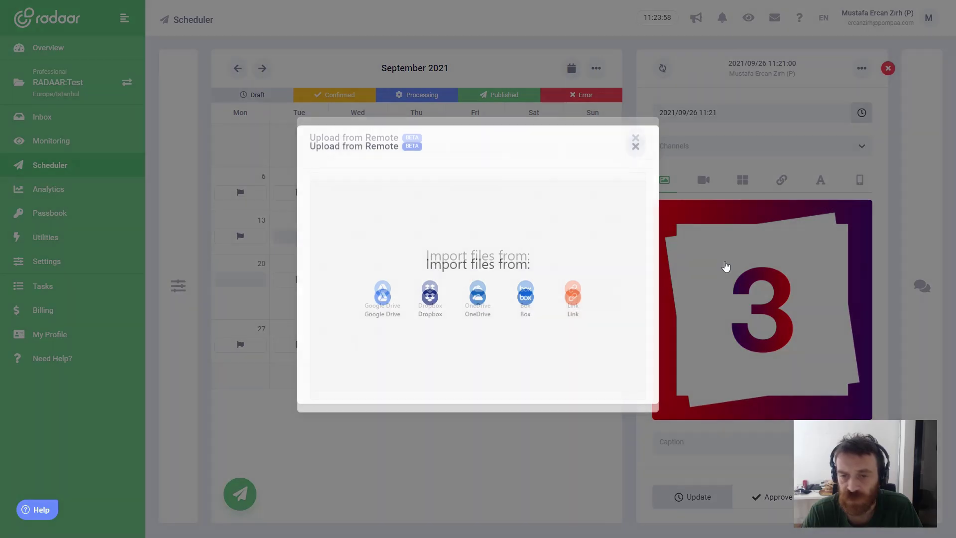
left_click(526, 299)
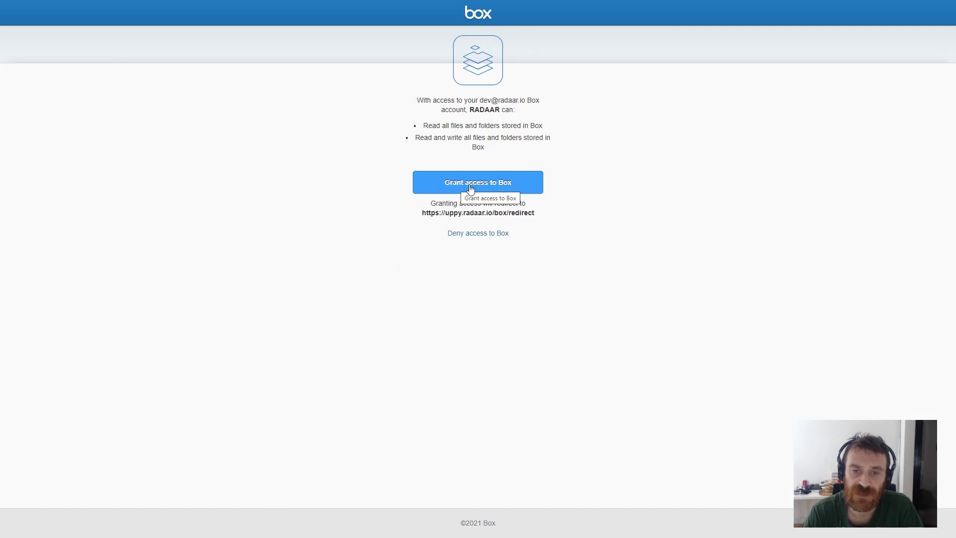
left_click(470, 188)
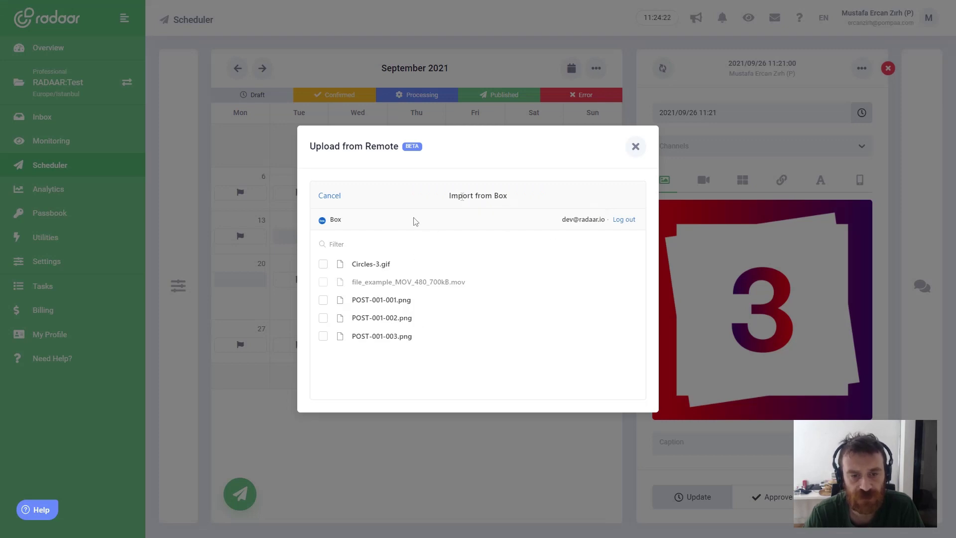
left_click(324, 318)
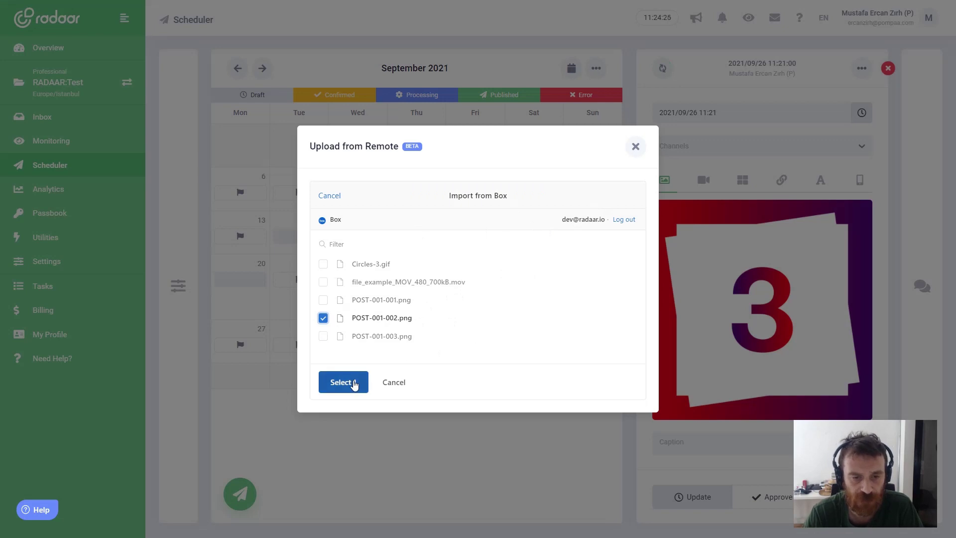
left_click(355, 383)
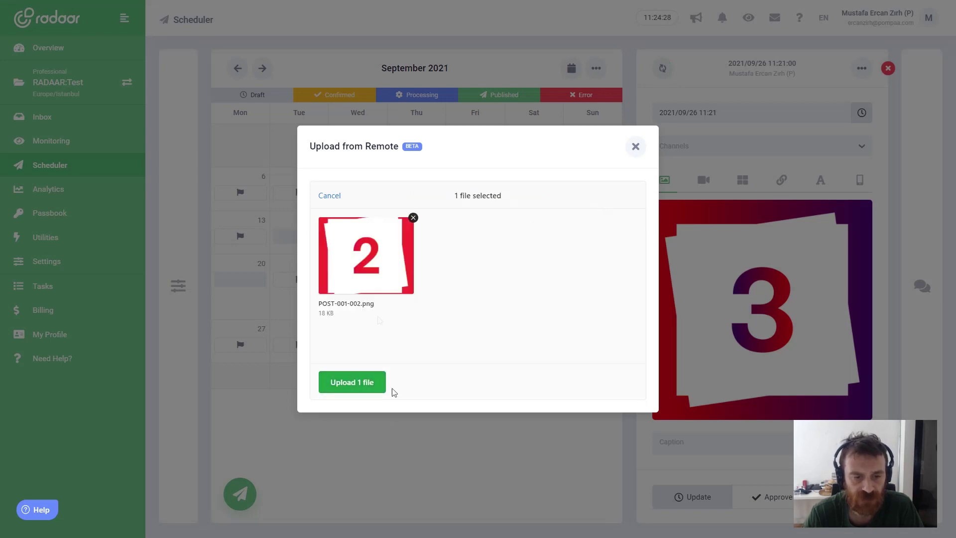
left_click(365, 390)
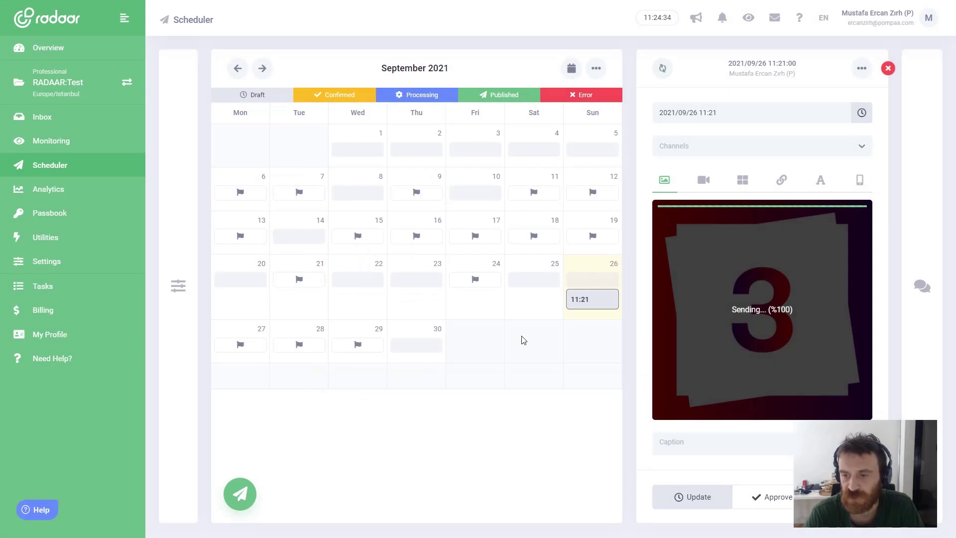
Log out of the Google Drive account in the remote upload window and return to the list of import sources
mouse_move(732, 246)
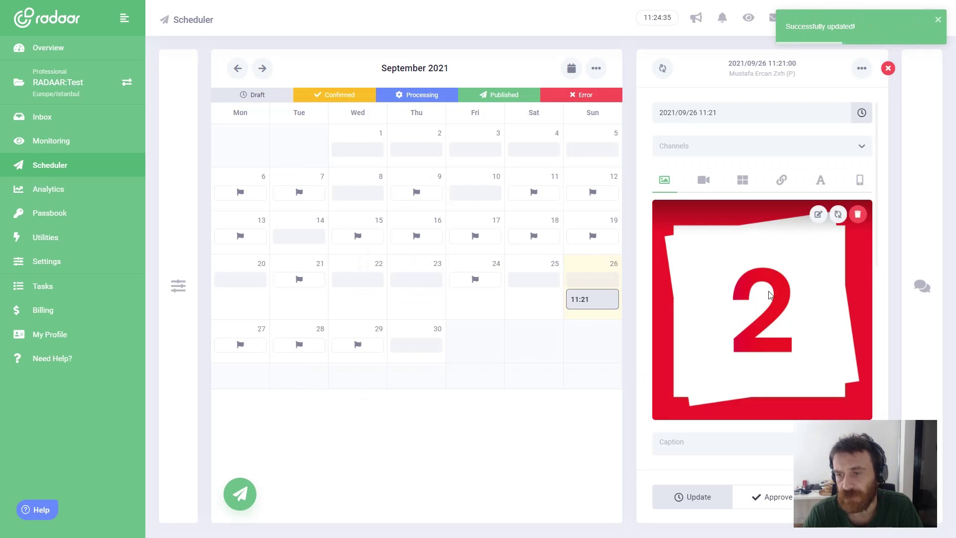
left_click(818, 216)
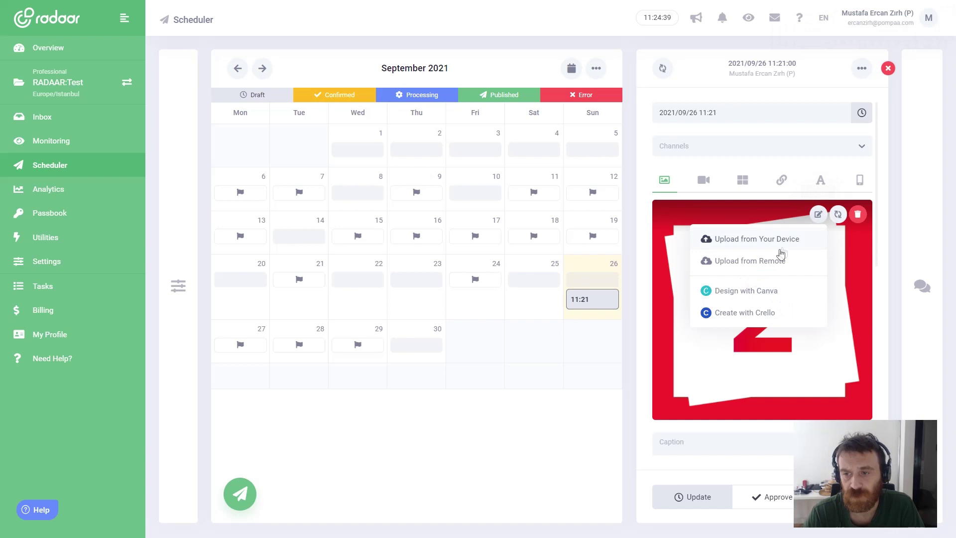
left_click(742, 267)
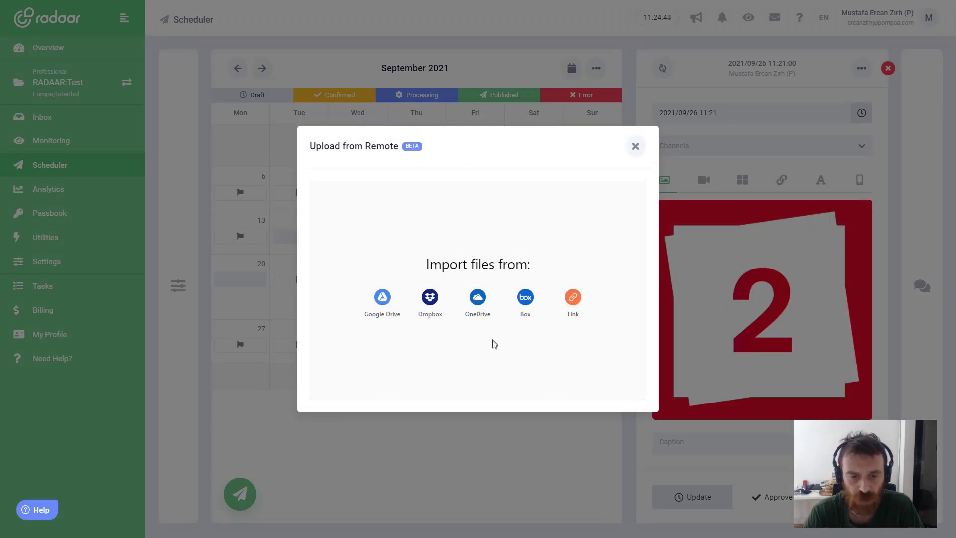
left_click(384, 299)
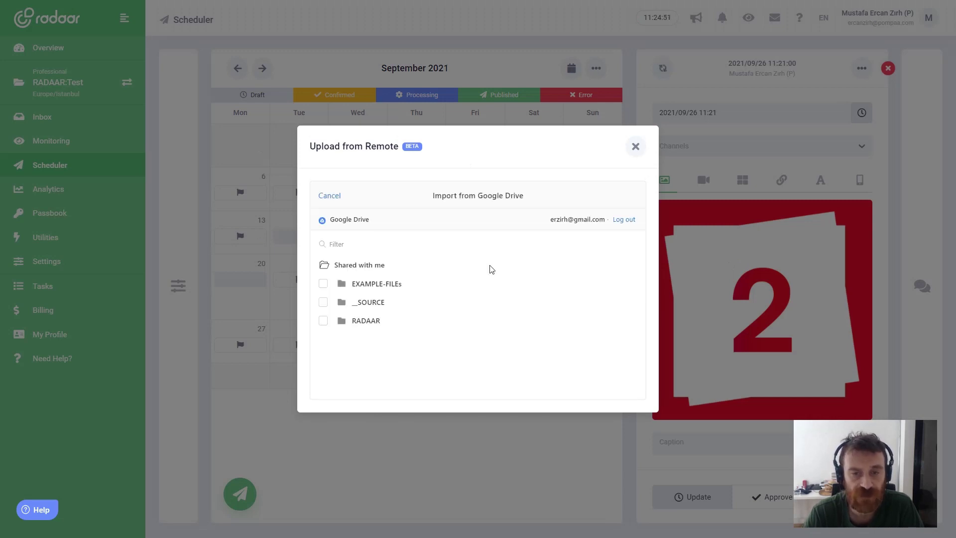
left_click(622, 221)
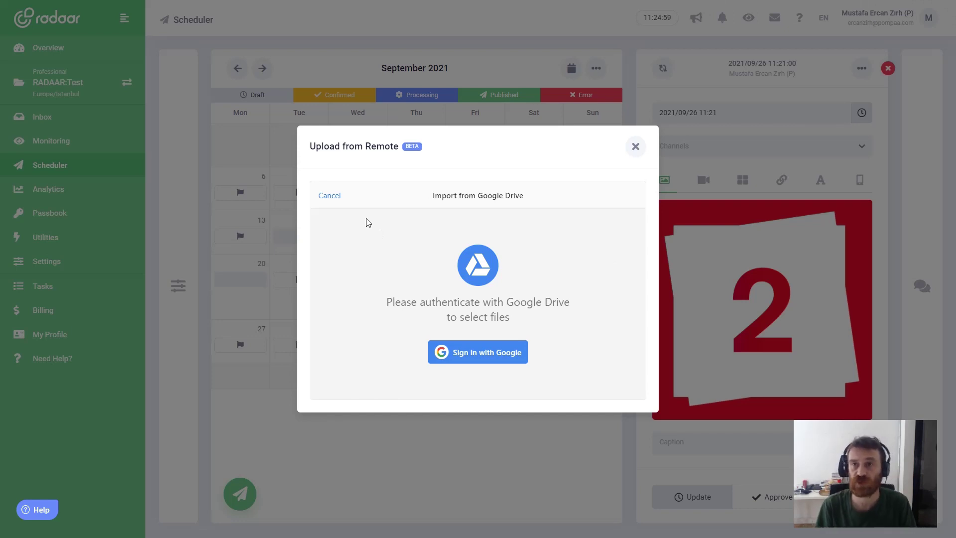
left_click(325, 197)
Log out of the connected Dropbox account in the remote upload window and return to the list of import sources
left_click(430, 298)
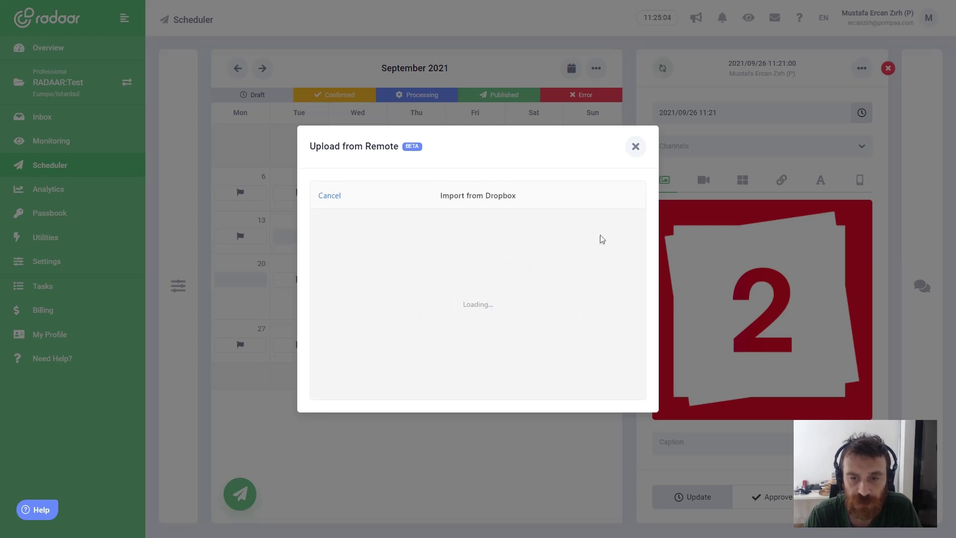
left_click(625, 222)
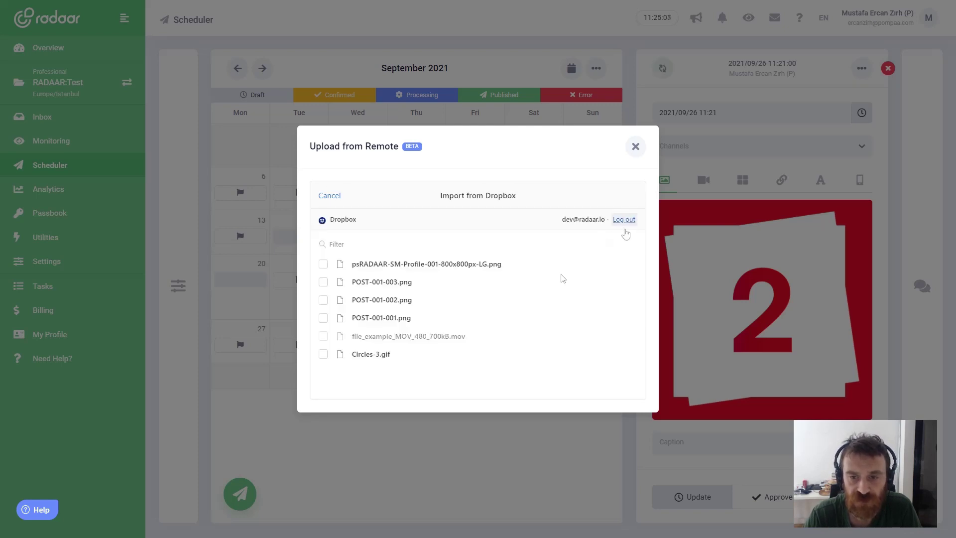
left_click(331, 197)
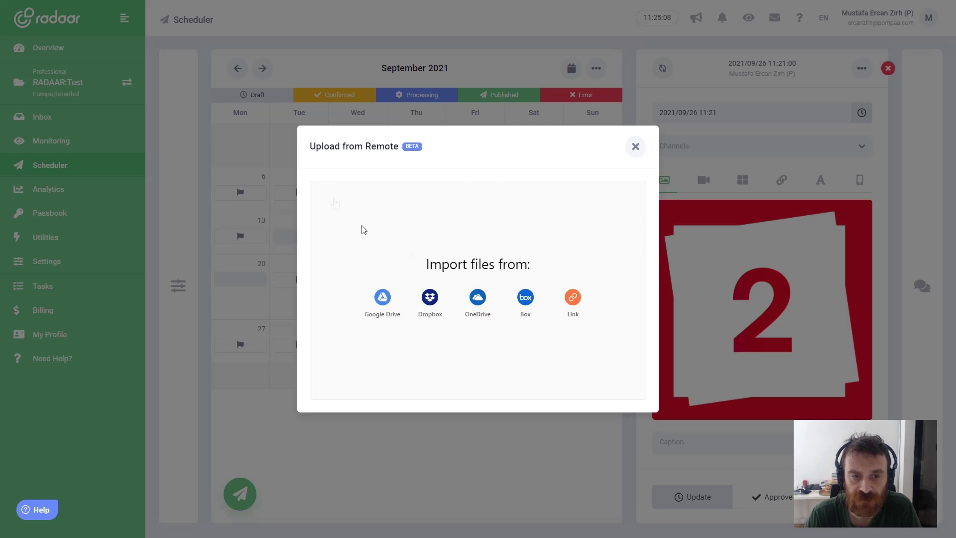
Log out of the connected Box account and close the remote upload window
left_click(524, 301)
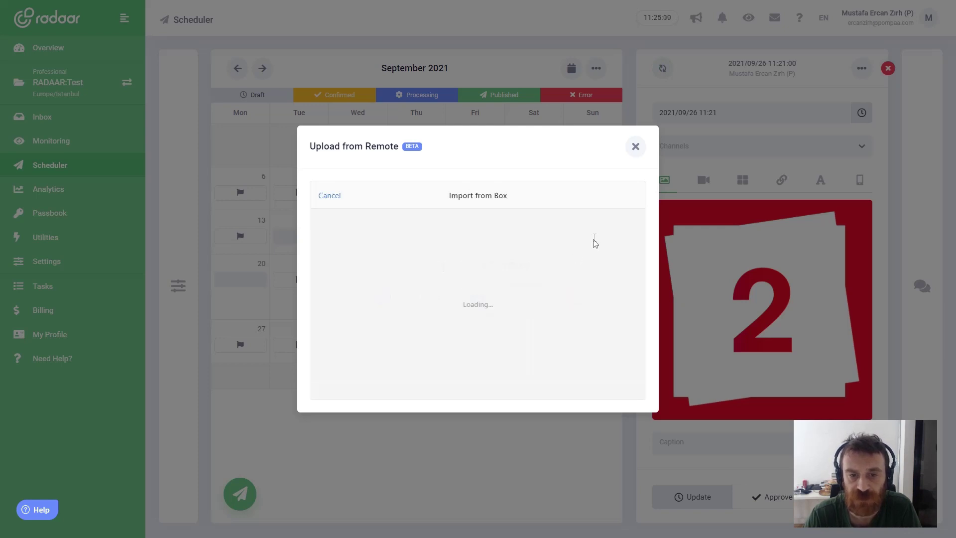
left_click(626, 222)
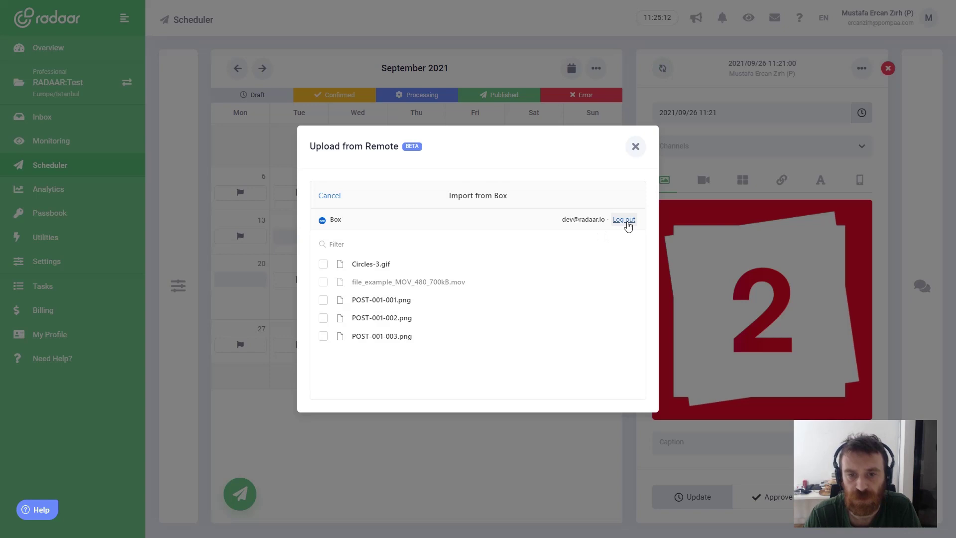
left_click(338, 197)
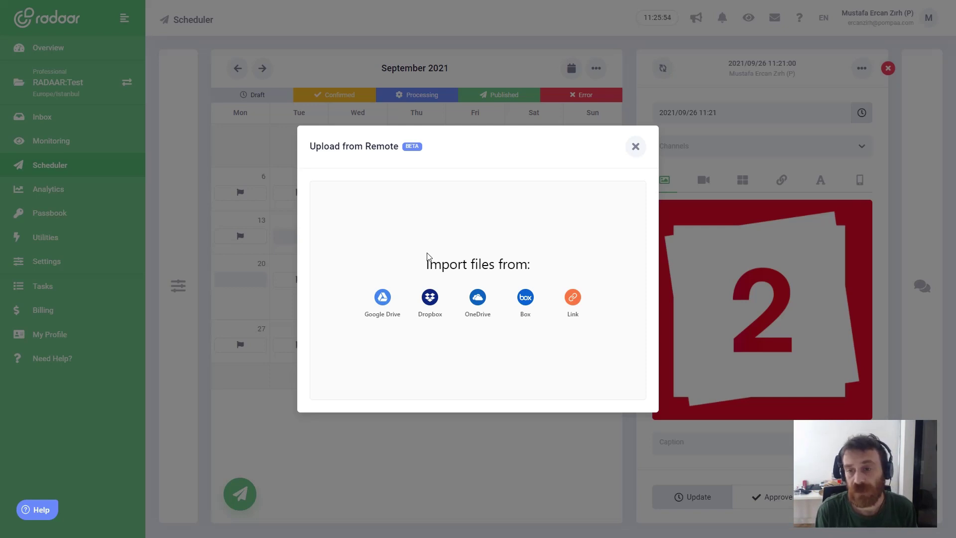
left_click(636, 147)
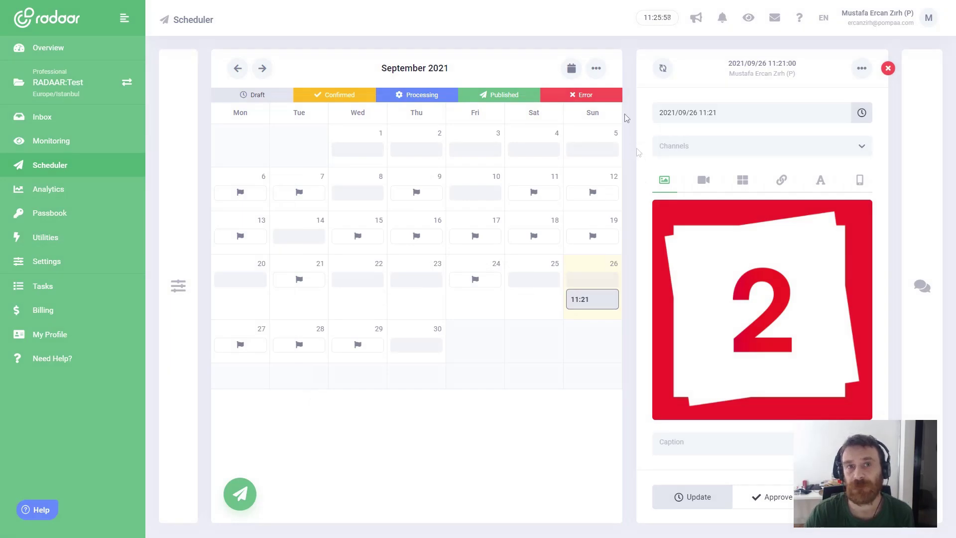